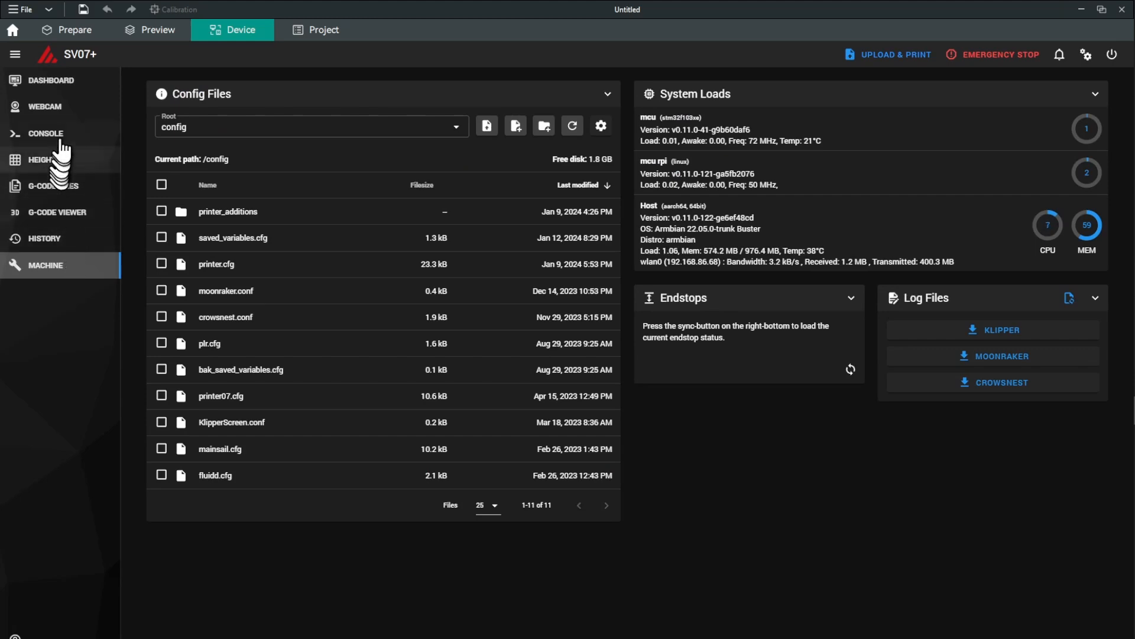
View the SV07+ printer's dashboard and return to the model preparation workspace
left_click(51, 80)
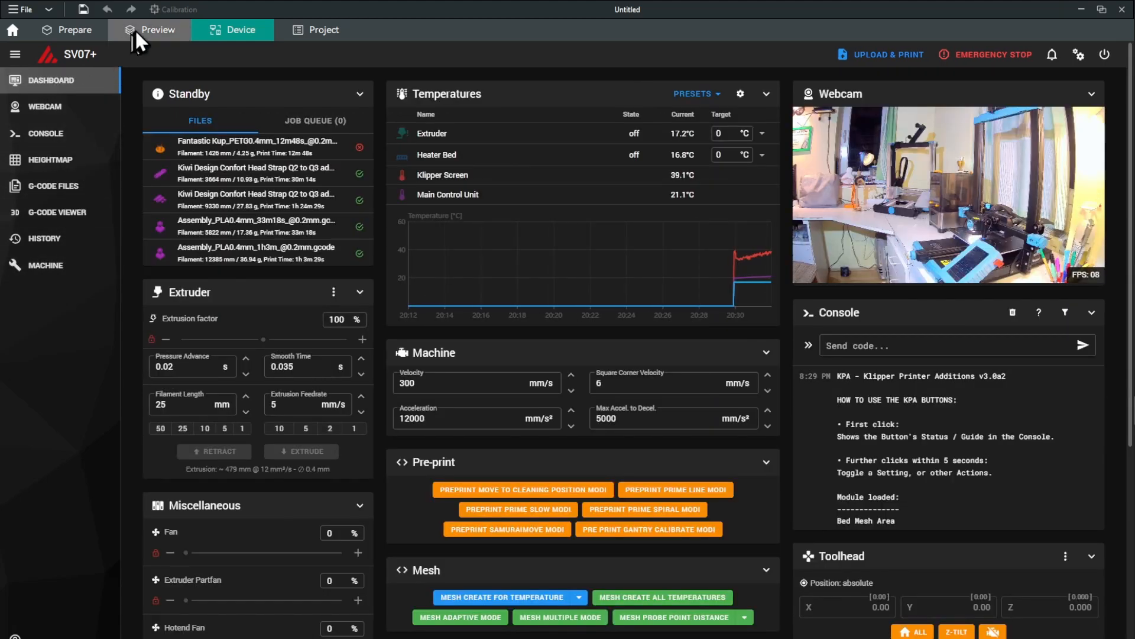
left_click(59, 34)
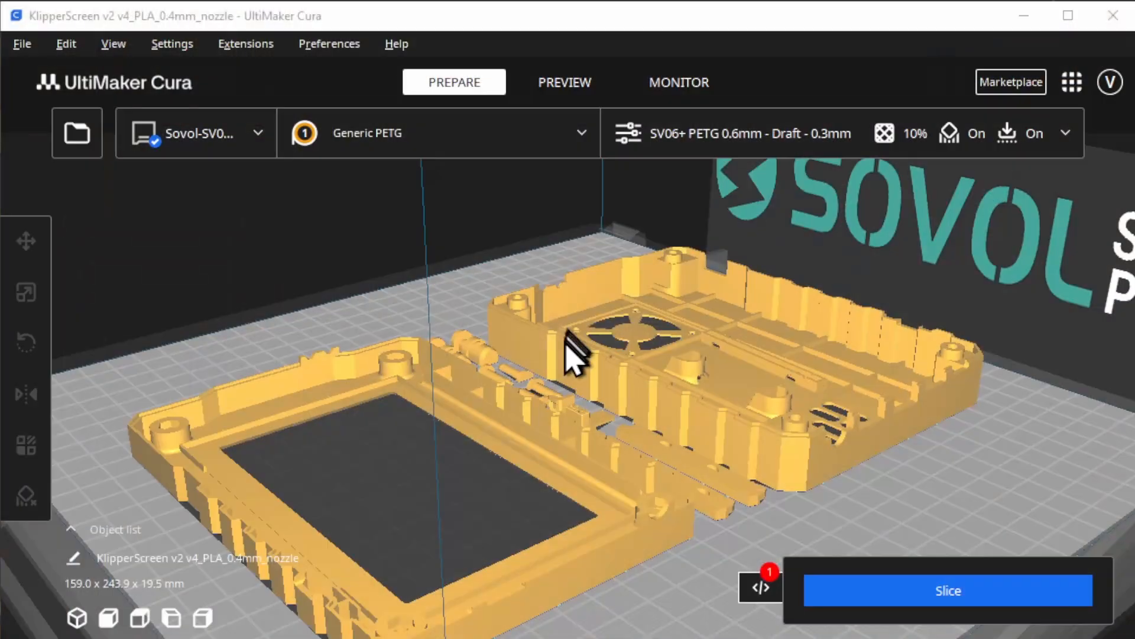
Switch to UltiMaker Cura, select the back case part with the fan opening and open its per-model settings
left_click(566, 346)
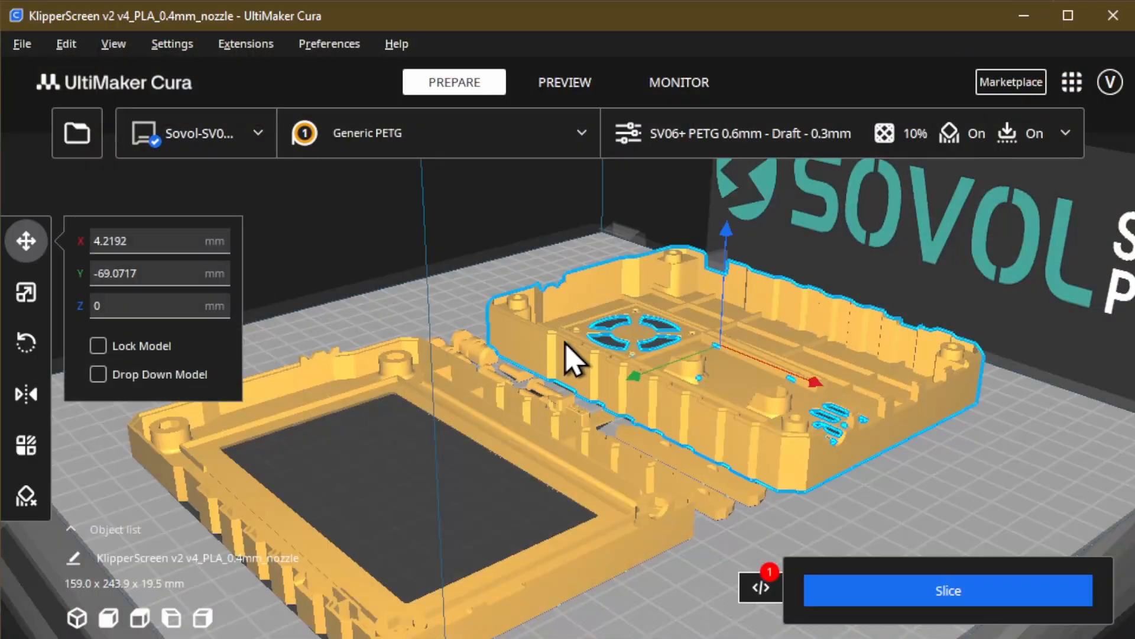
left_click(26, 445)
left_click(132, 445)
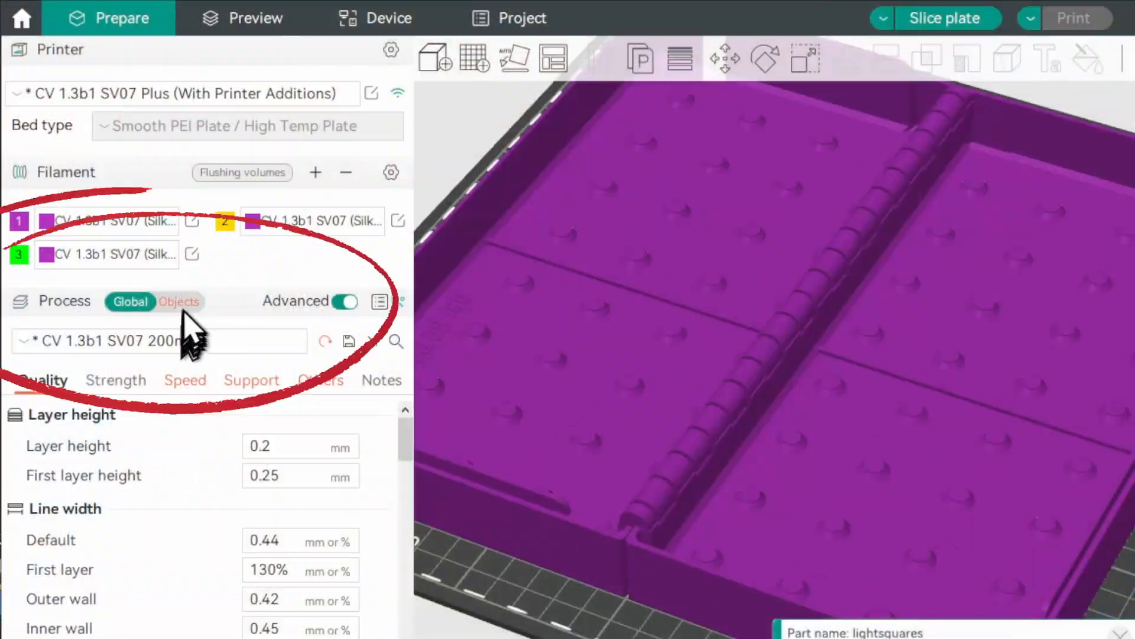
Switch the process settings to per-object mode and turn the chessboard model to show its underside
left_click(180, 303)
scroll(204, 422, "down", 3)
scroll(201, 432, "up", 3)
left_click_drag(502, 635, 618, 595)
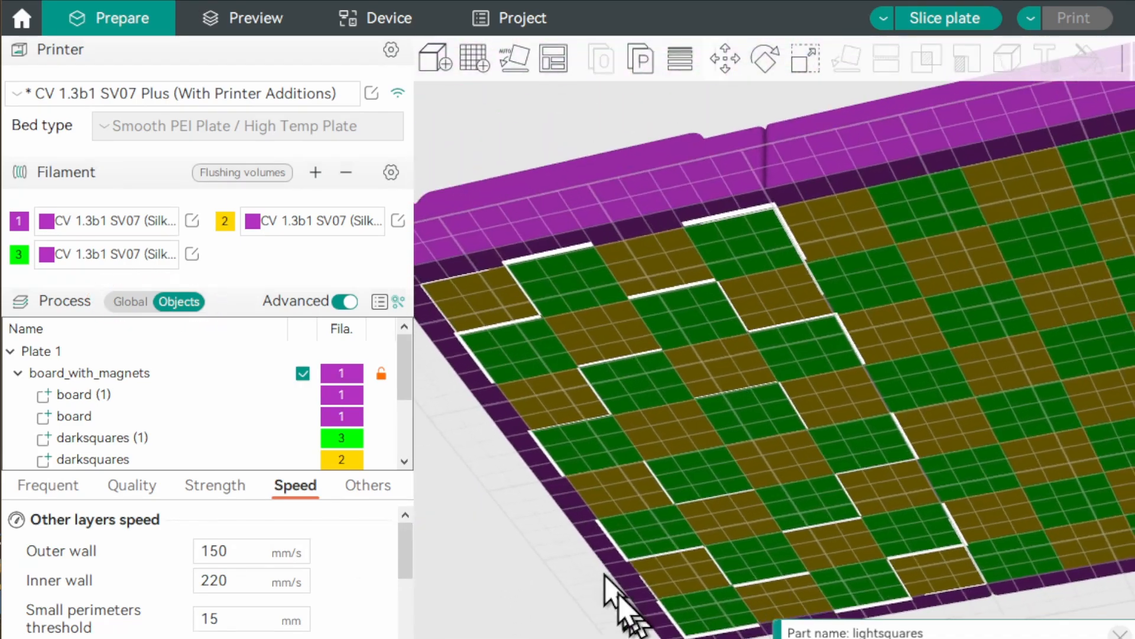
Select the board, darksquares (1), darksquares, lightsquares (1) and lightsquares parts one after another to see which areas they cover
left_click(94, 414)
left_click(83, 441)
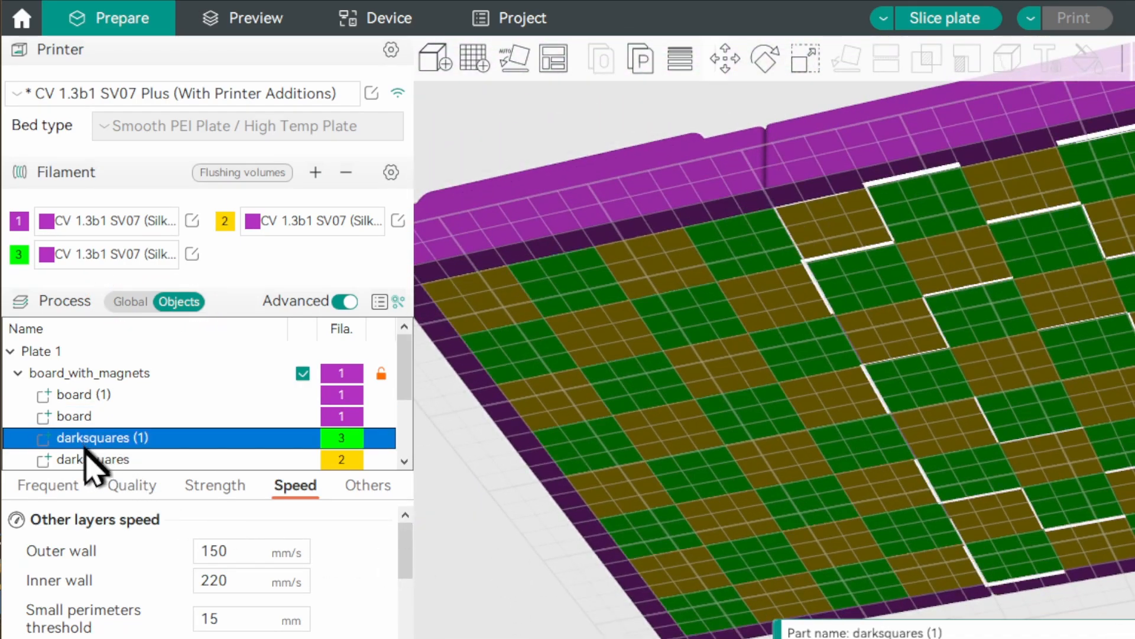
left_click(90, 460)
scroll(92, 440, "down", 2)
left_click(99, 416)
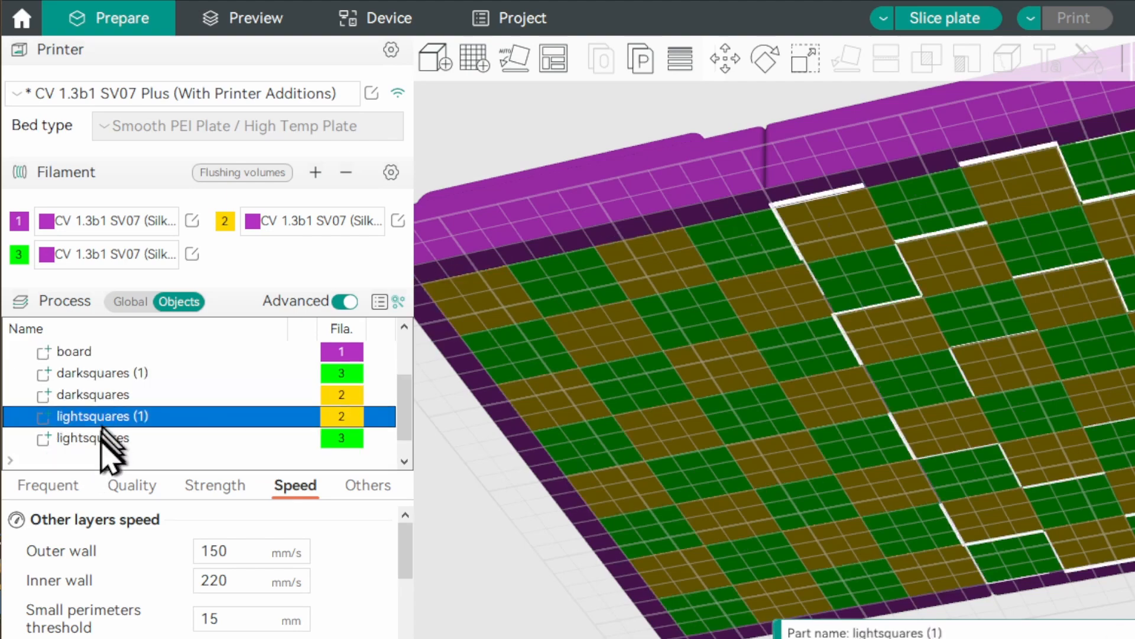
left_click(101, 439)
Look through the Quality, Strength and Speed settings available for the lightsquares part
left_click(145, 496)
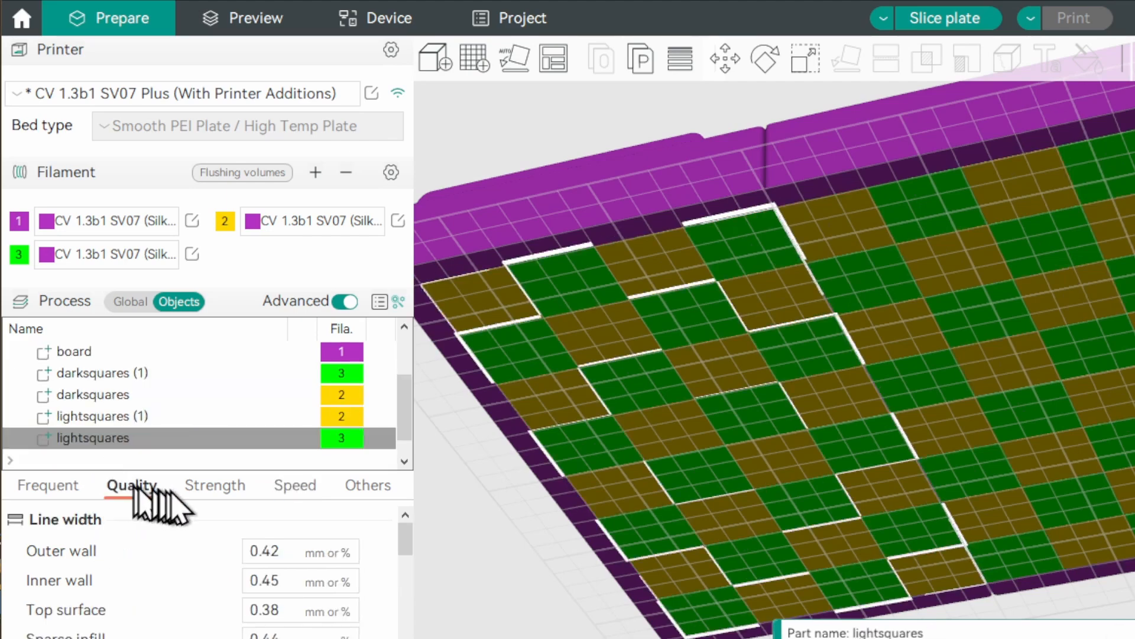
left_click(217, 488)
left_click(300, 488)
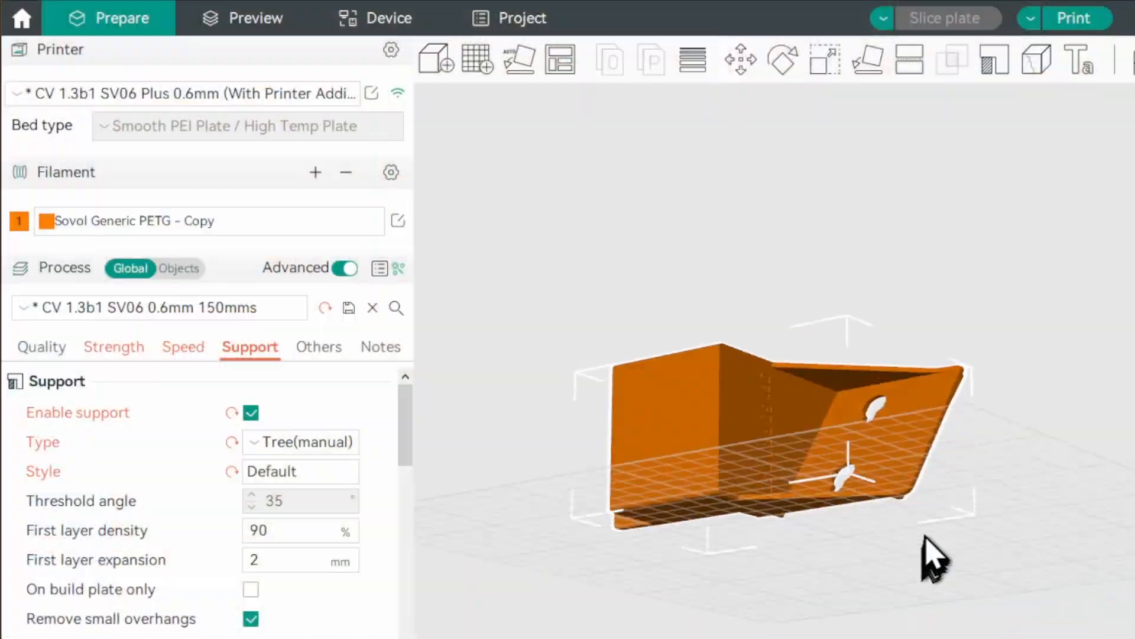
Start Support Painting on the orange bracket and slice its plate
scroll(922, 538, "up", 5)
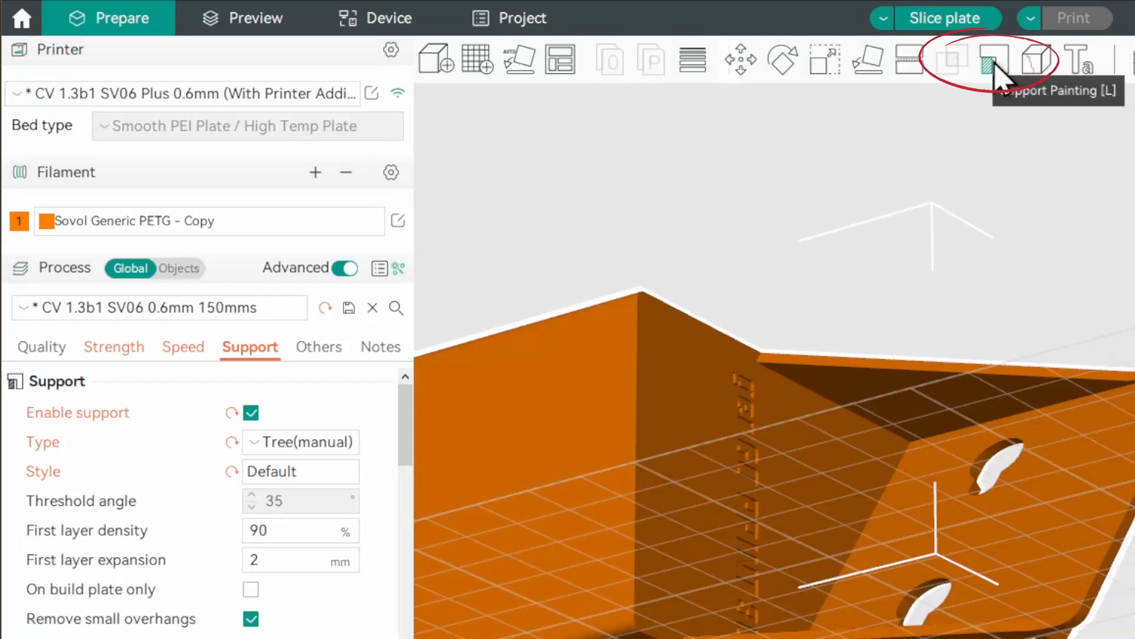
left_click(994, 60)
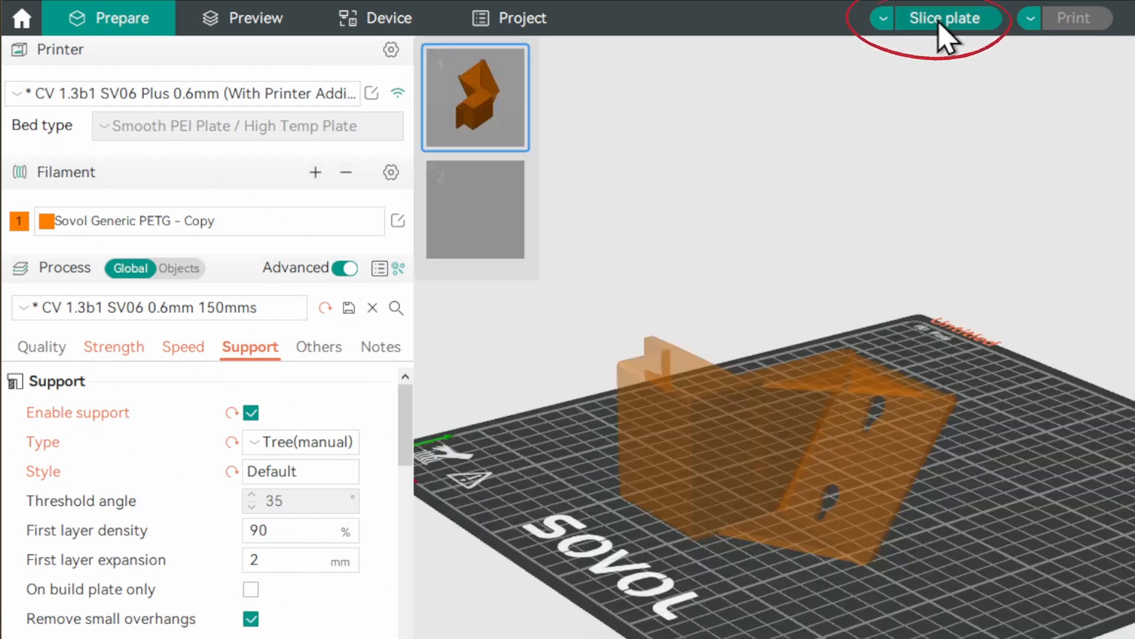
left_click(944, 24)
left_click_drag(893, 532, 836, 527)
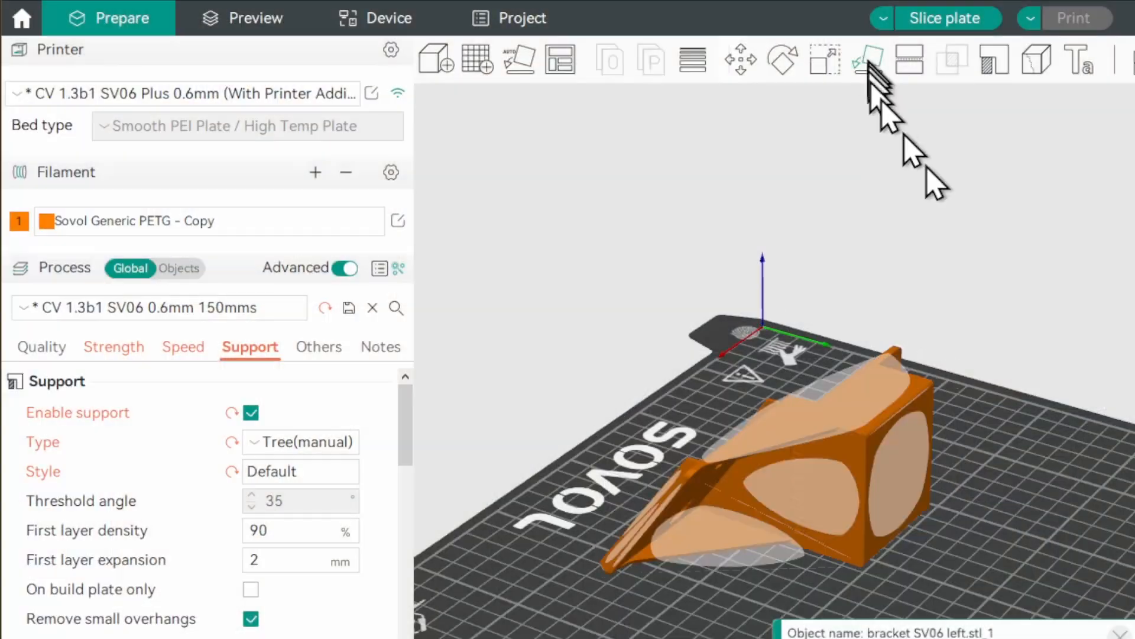
Lay the SV06 left bracket on another of its flat faces and inspect its orientation from several sides
left_click_drag(1021, 474, 934, 473)
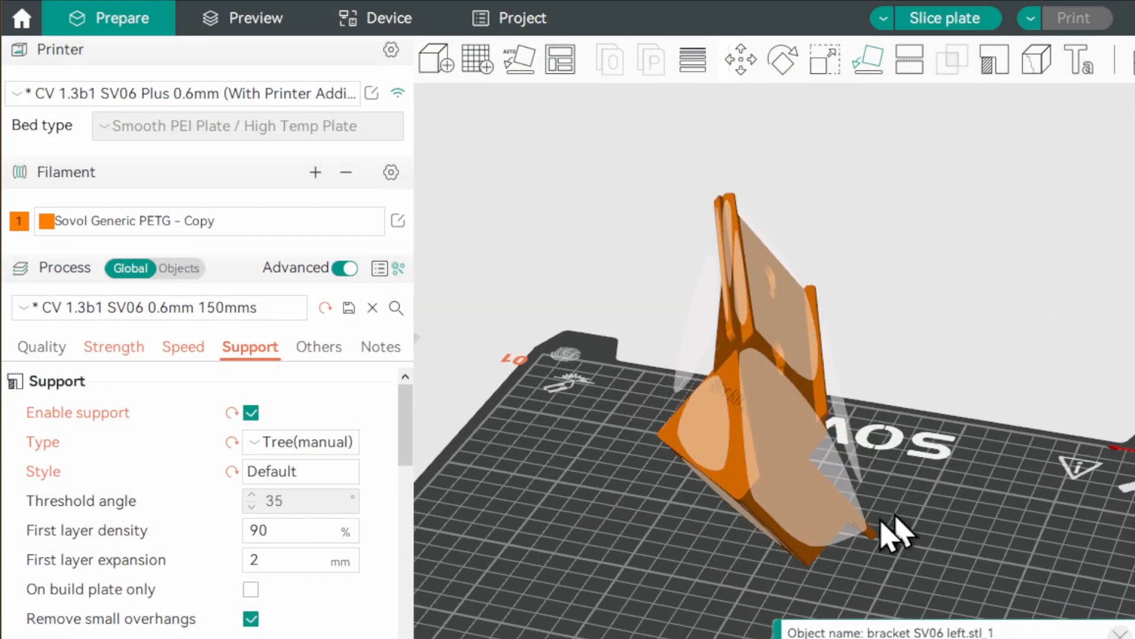
left_click_drag(736, 561, 915, 558)
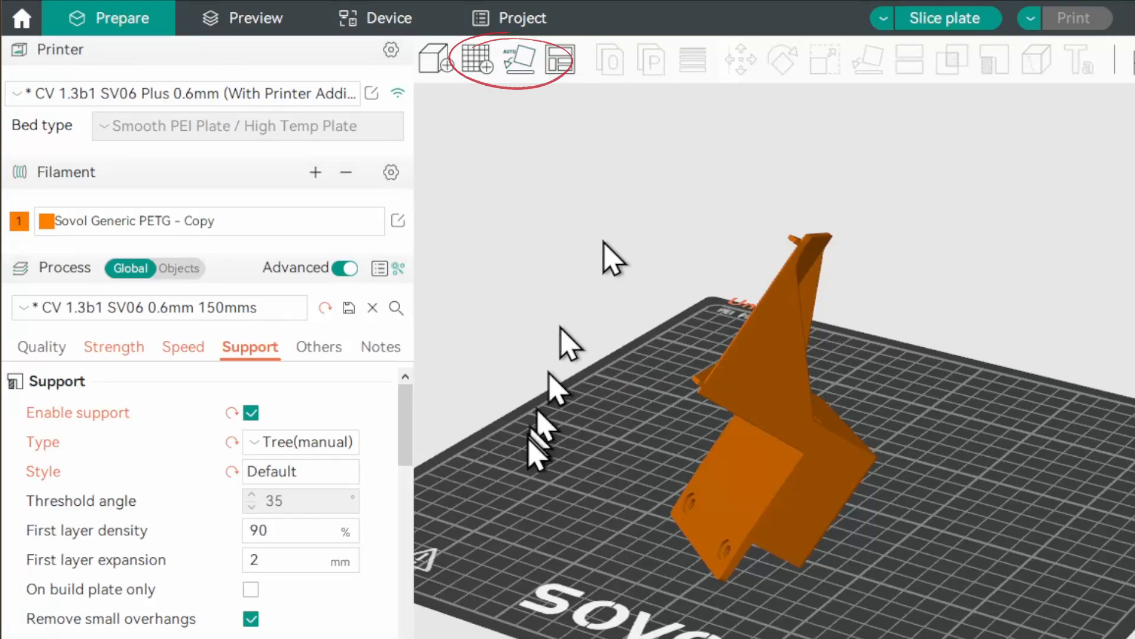
mouse_move(530, 442)
left_mouse_down()
mouse_move(576, 476)
mouse_move(694, 503)
mouse_move(1004, 456)
left_mouse_up()
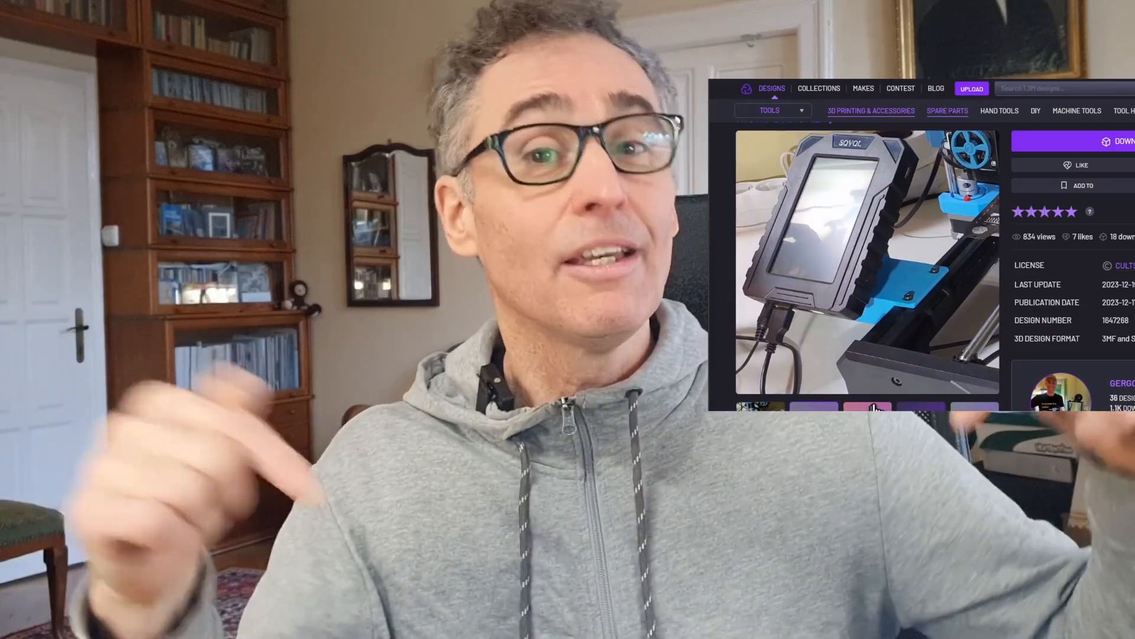
left_click(874, 407)
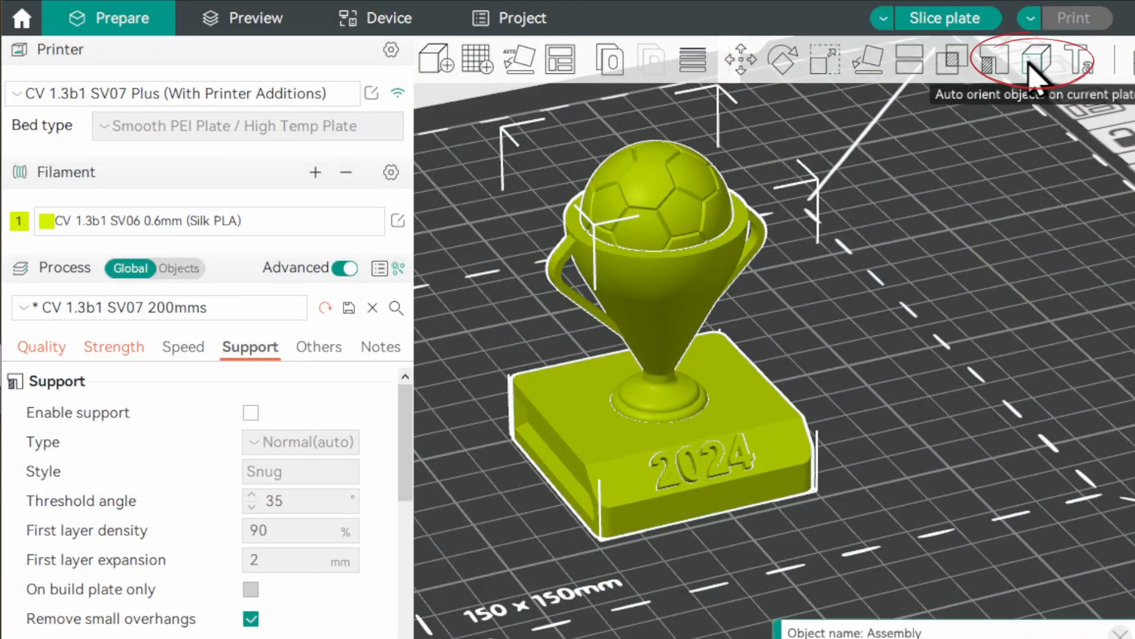
Start Seam Painting on the soccer trophy assembly and view the model from another side
left_click(1032, 64)
left_click_drag(467, 458, 677, 449)
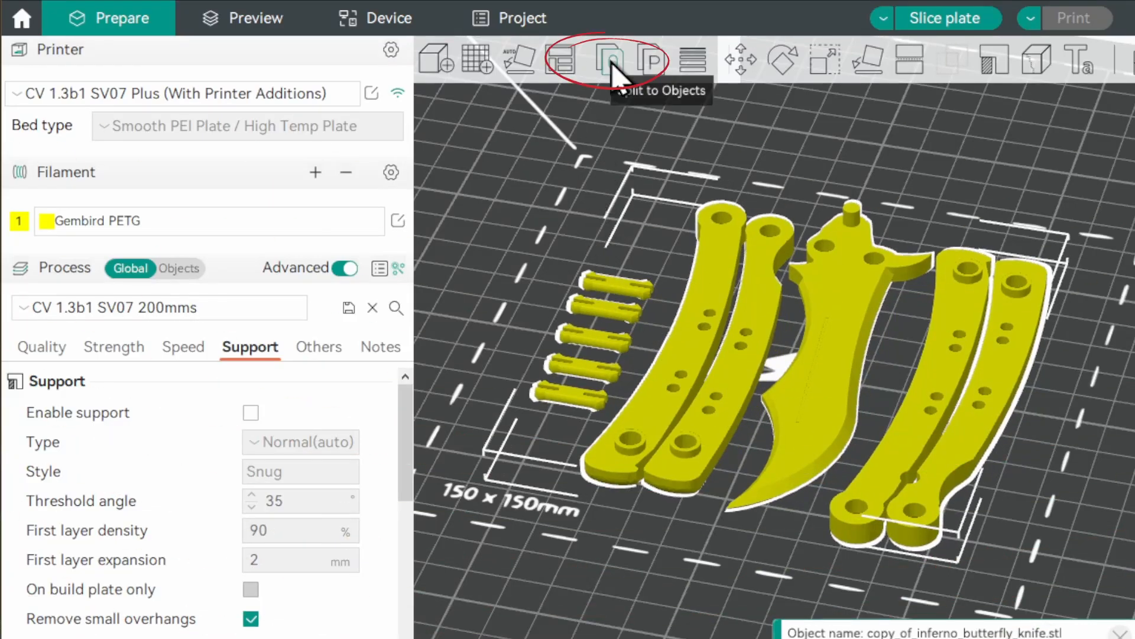
Split the butterfly knife model into separate objects
left_click(612, 68)
left_click_drag(825, 444, 859, 373)
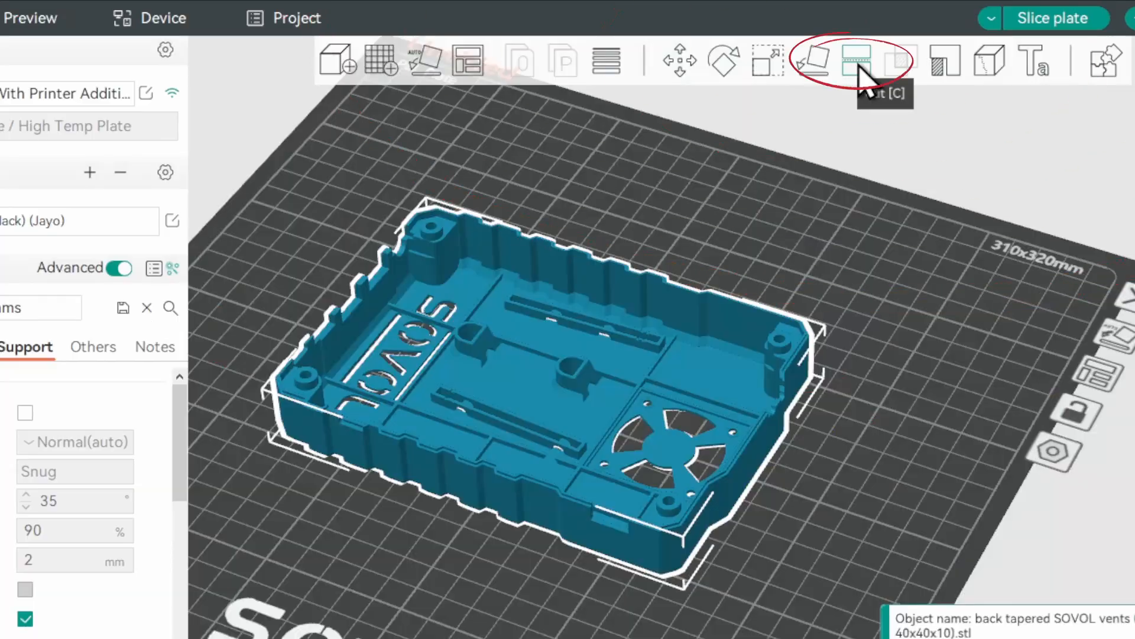
Cut the SOVOL back case with a vertical plane drawn across its middle, keeping only the upper part
left_click(860, 65)
left_click_drag(375, 595, 540, 234)
left_click_drag(855, 477, 592, 464)
mouse_move(582, 380)
left_mouse_down()
mouse_move(606, 379)
mouse_move(589, 397)
left_mouse_up()
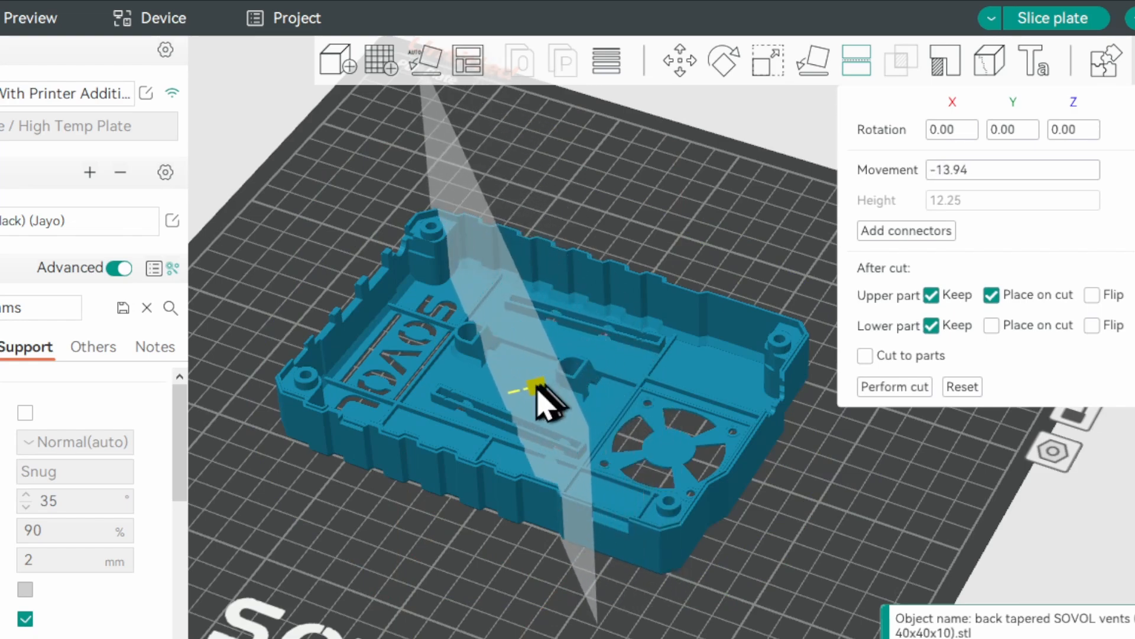
left_click_drag(716, 284, 763, 260)
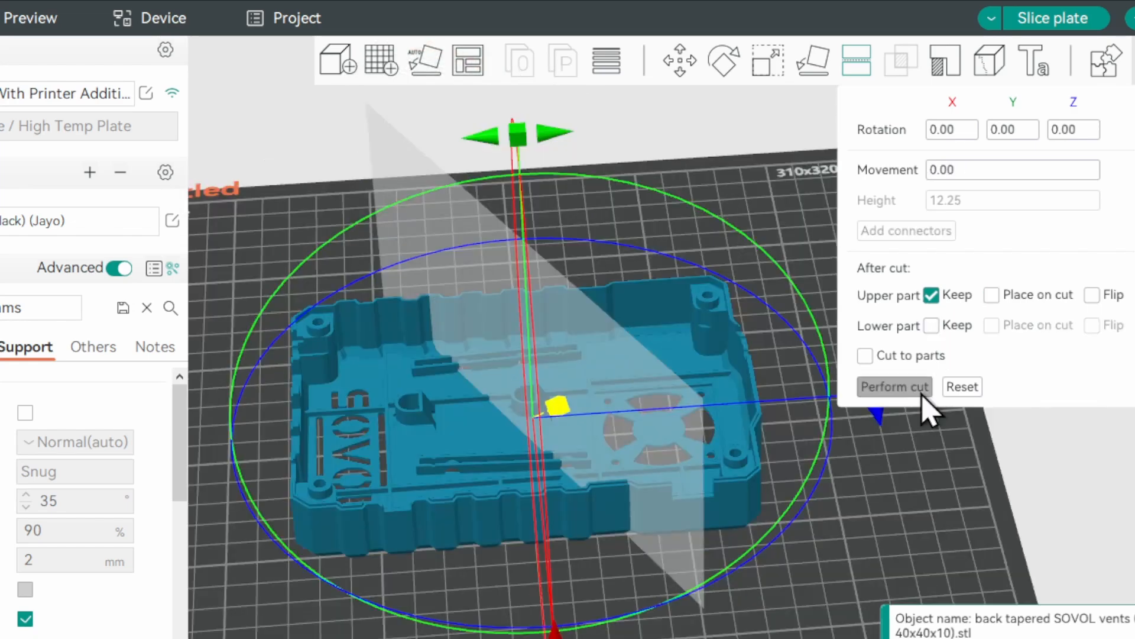
left_click(894, 386)
left_click_drag(634, 603, 753, 563)
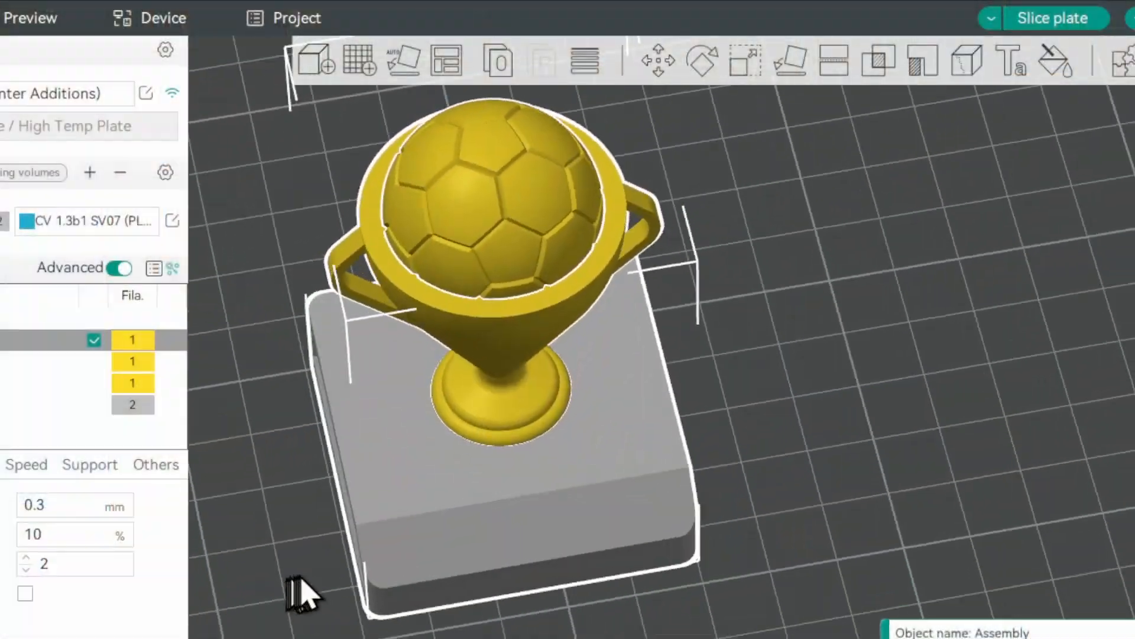
Place the text "2024" in Adobe Arabic, size 10 and thickness 2, on the sloped face of the trophy's base
left_click_drag(299, 596, 337, 583)
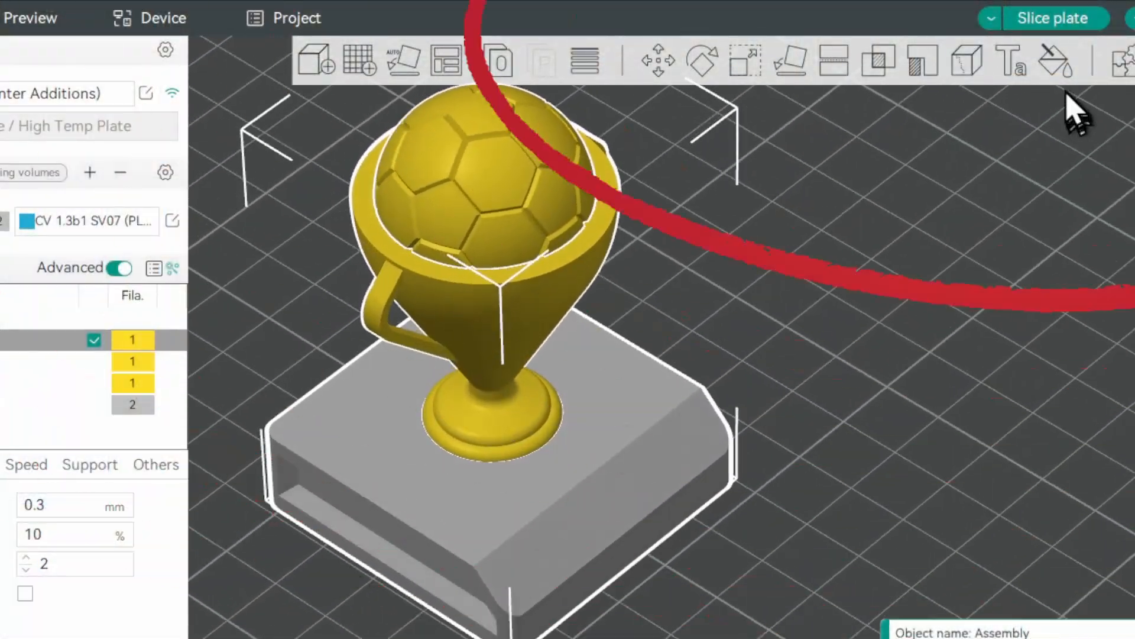
left_click(1013, 59)
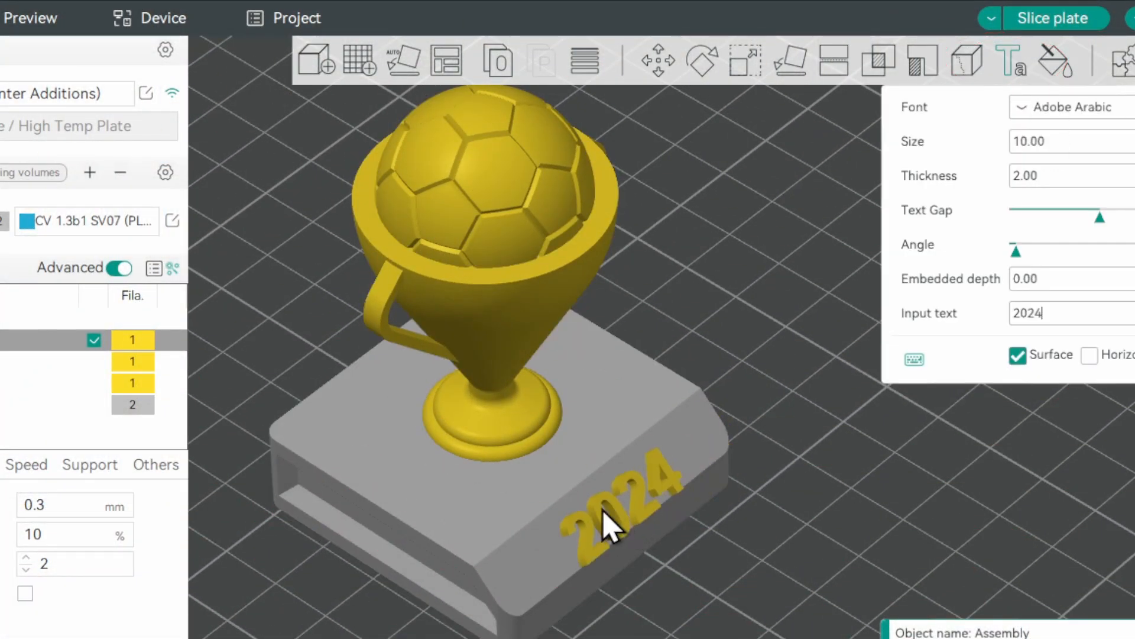
left_click(612, 510)
Set the 2024 text's embedded depth to 2 and inspect the sliced lettering on the trophy's base
left_click_drag(798, 539, 778, 527)
scroll(745, 539, "up", 3)
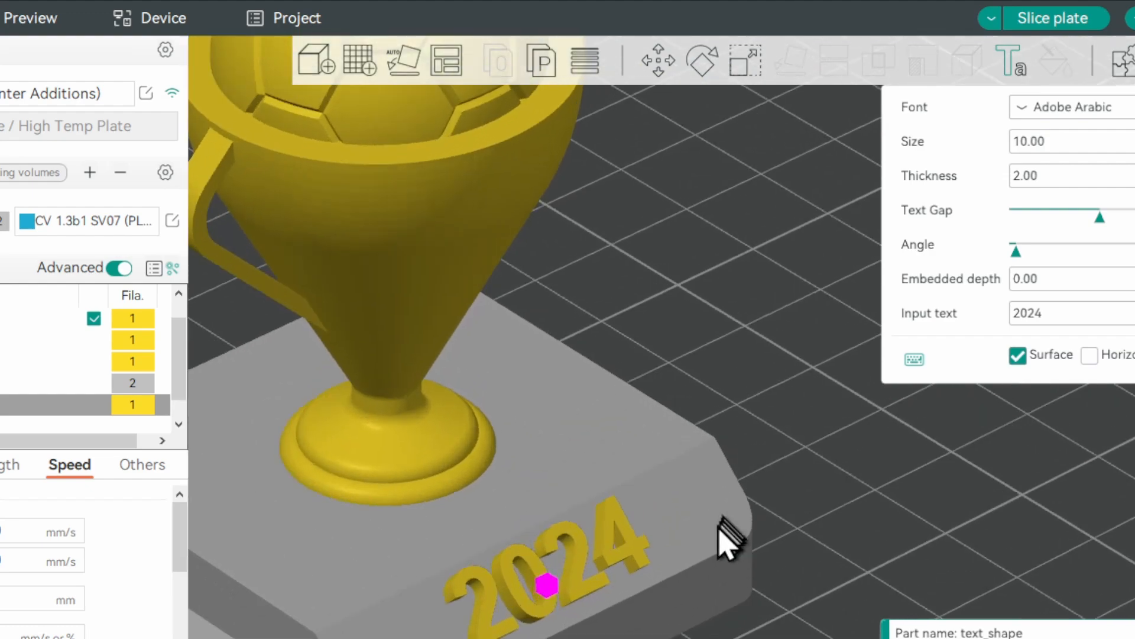
scroll(693, 583, "down", 3)
left_click(1047, 280)
type("2")
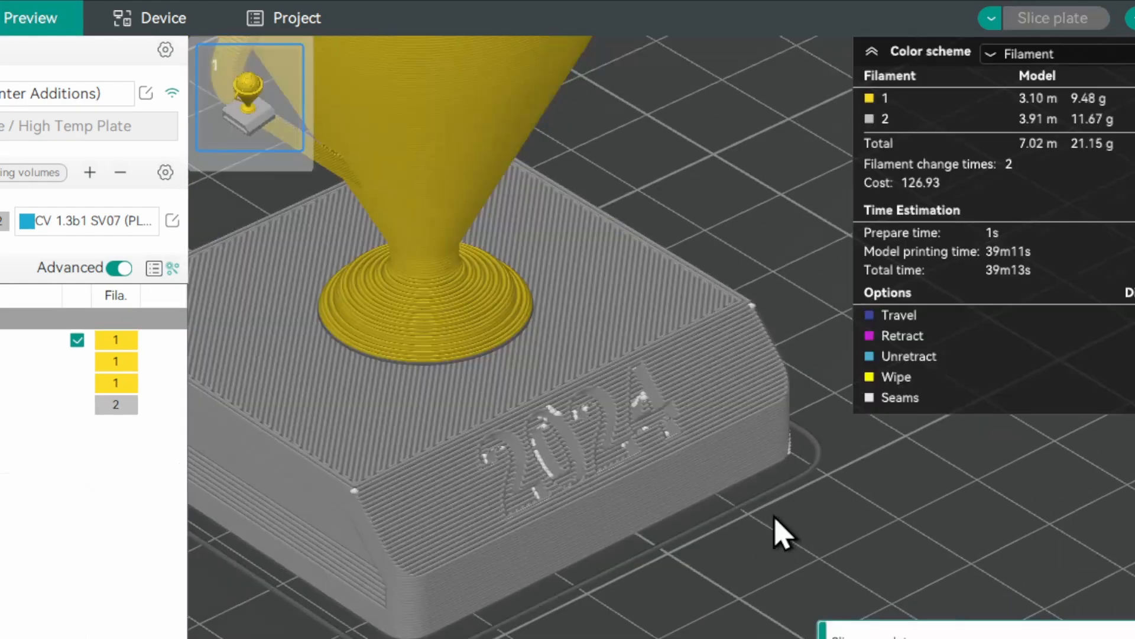
left_click_drag(778, 532, 755, 540)
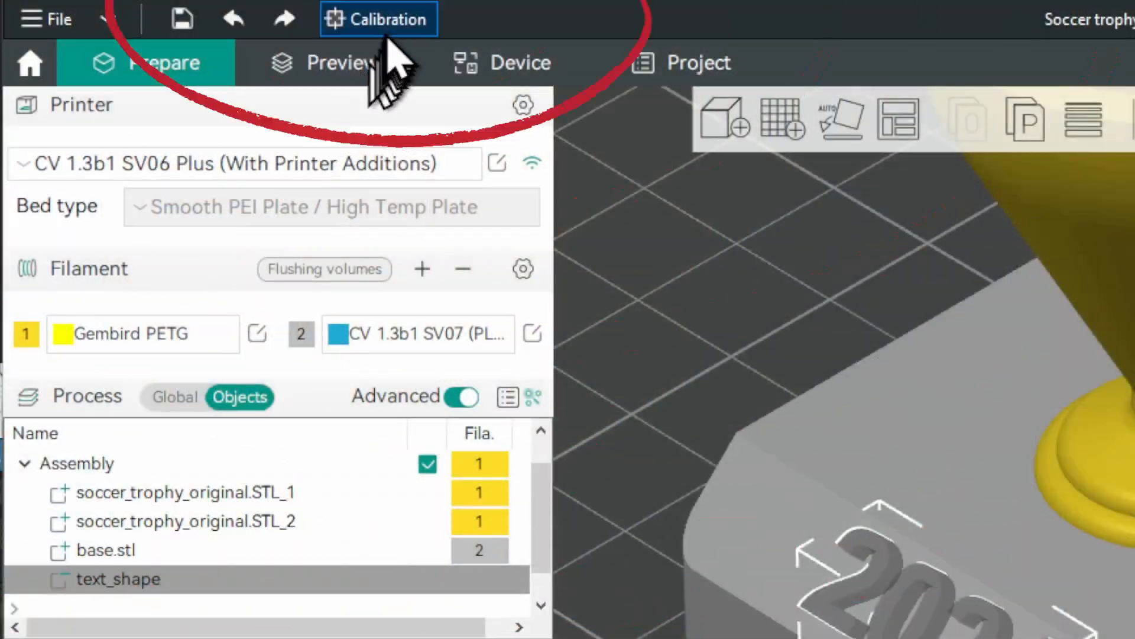
Open the list of calibration tests
left_click(391, 24)
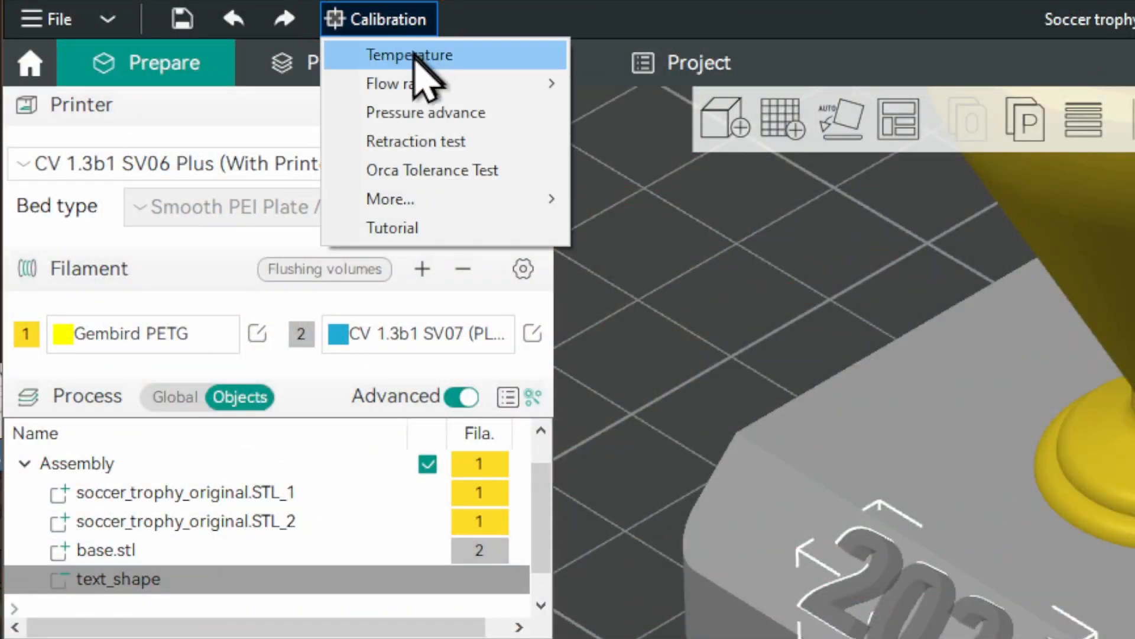